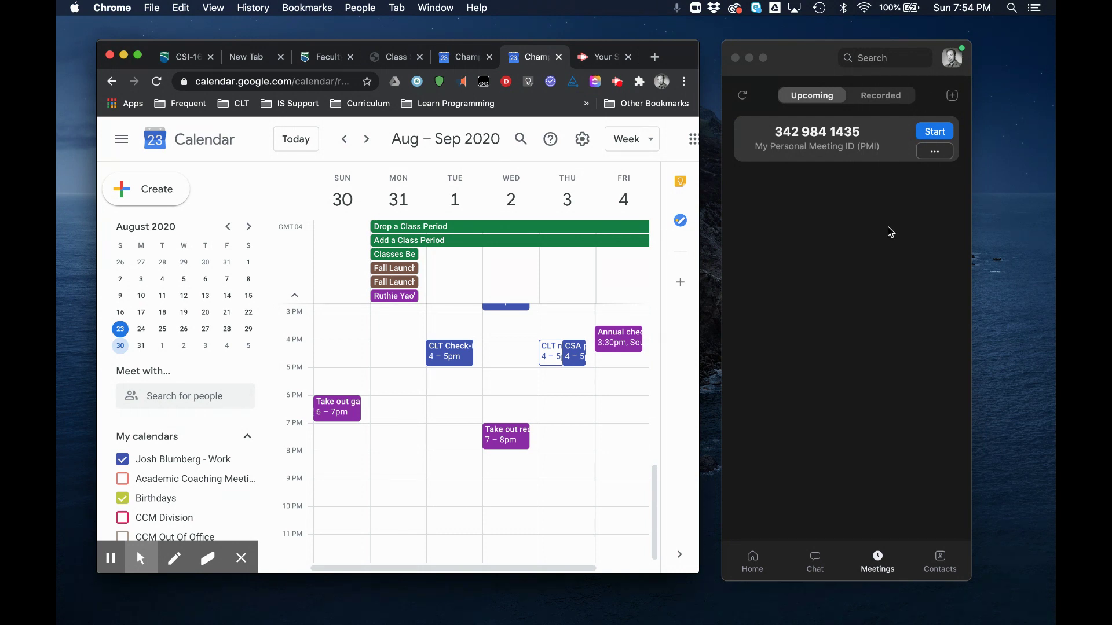
Step: Switch to Zoom and start scheduling a new meeting with the topic "CSI-160-03 Class Meeting"
{"action": "left_click", "coordinate": [813, 53]}
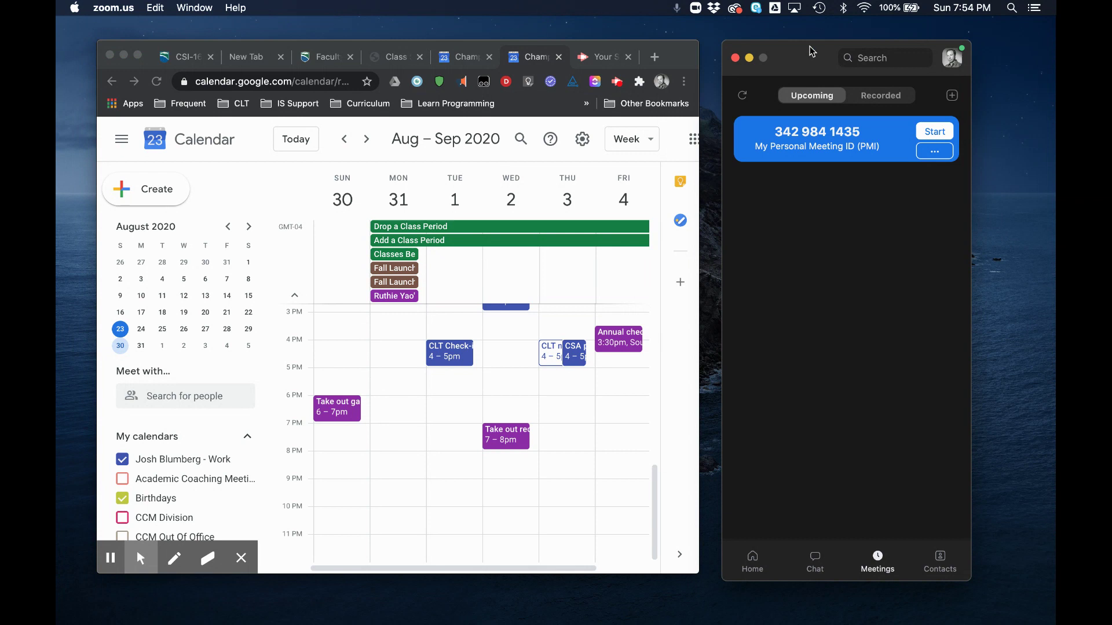
{"action": "left_click", "coordinate": [688, 52]}
{"action": "left_click", "coordinate": [871, 239]}
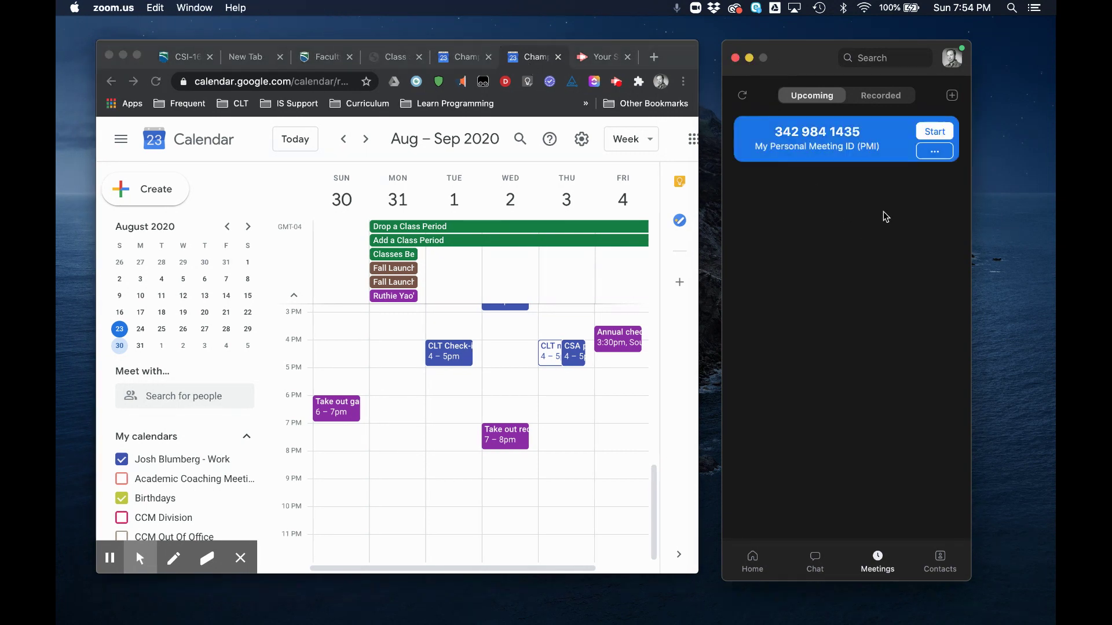
{"action": "left_click", "coordinate": [952, 96]}
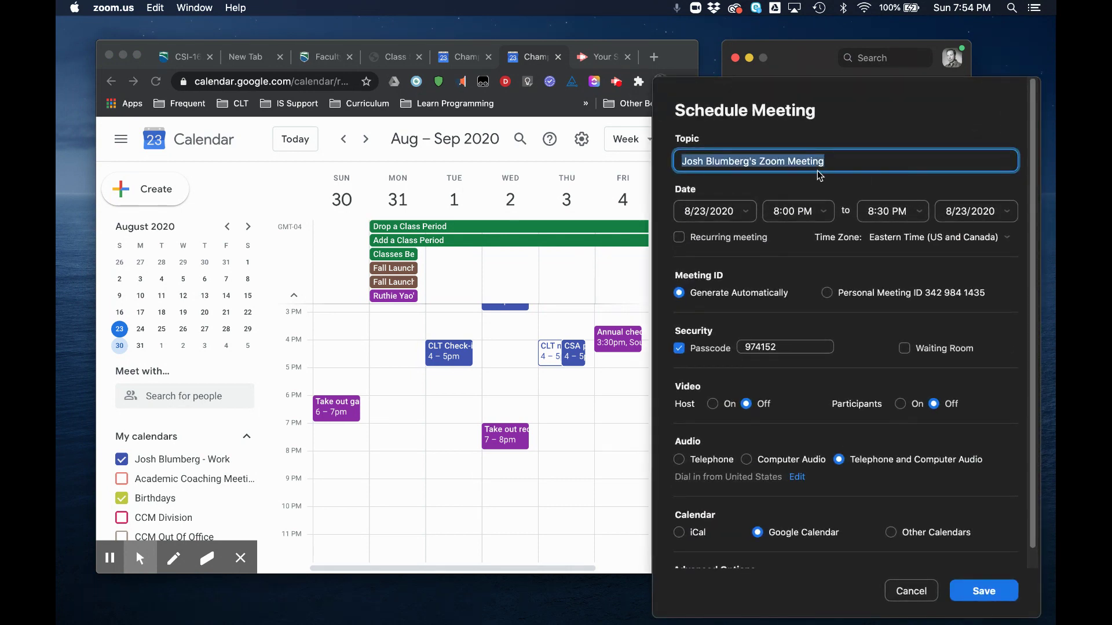
{"action": "type", "text": "CSI-"}
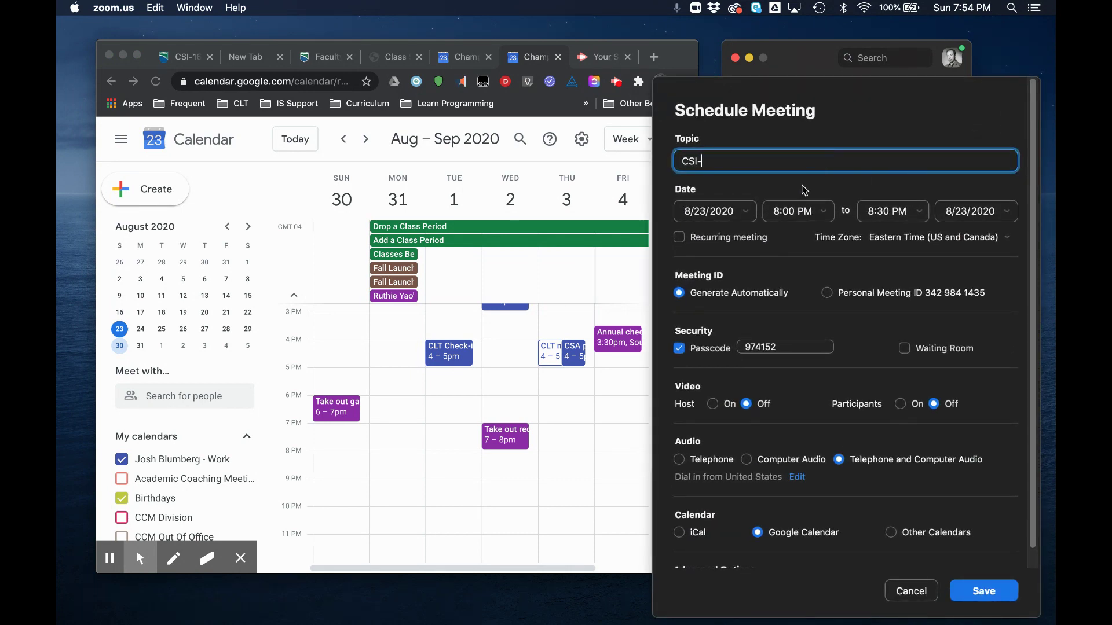
{"action": "type", "text": "160-03 Class Meeting"}
Step: Set the meeting date to 8/31/2020, running from 12:45 PM to 2:00 PM
{"action": "left_click", "coordinate": [719, 212]}
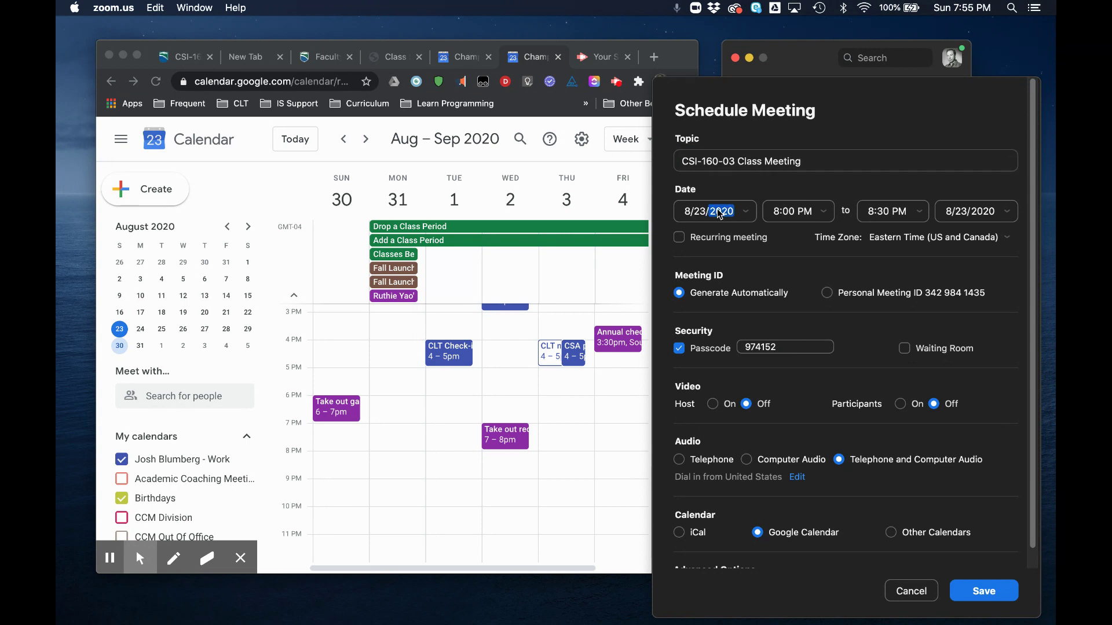
{"action": "left_click", "coordinate": [745, 212]}
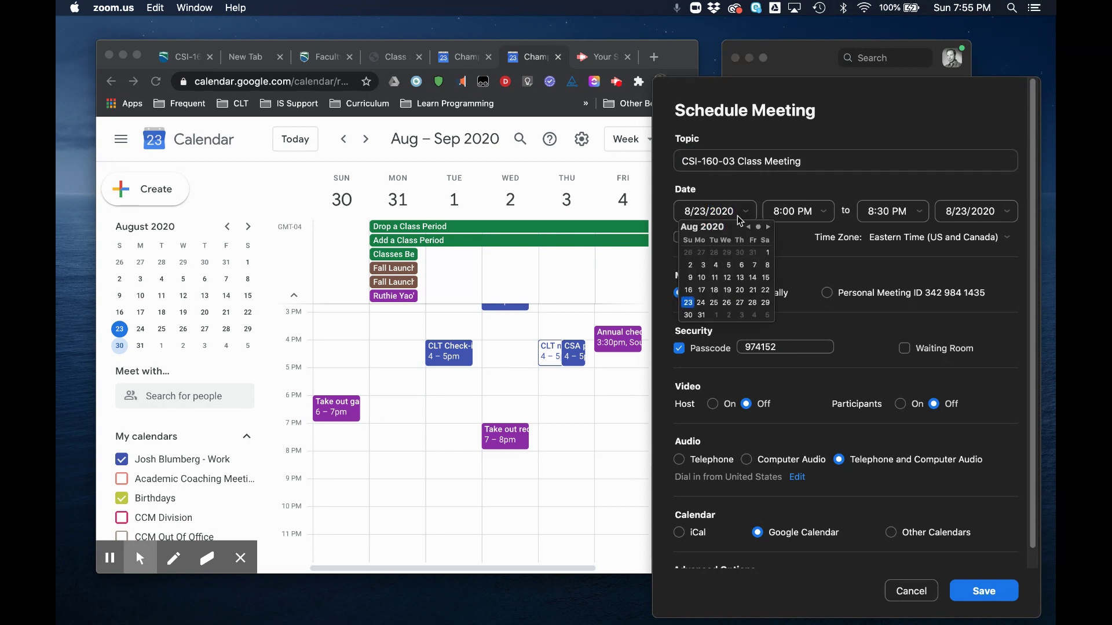
{"action": "left_click", "coordinate": [701, 315]}
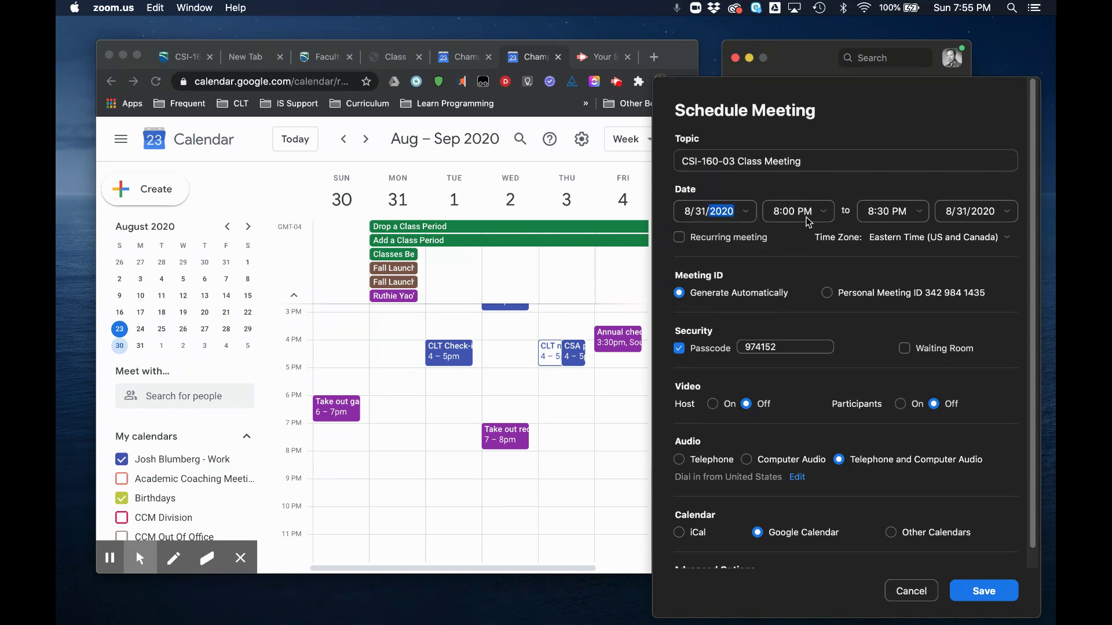
{"action": "left_click", "coordinate": [776, 214]}
{"action": "left_click", "coordinate": [790, 213]}
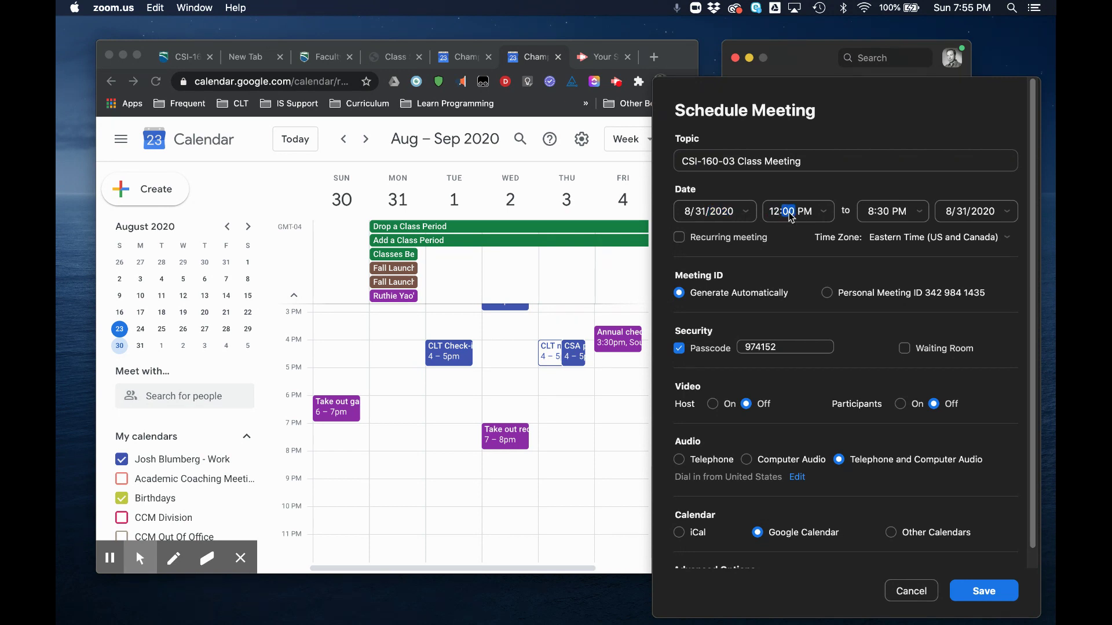
{"action": "type", "text": "45"}
{"action": "left_click", "coordinate": [878, 215]}
{"action": "type", "text": "2"}
{"action": "left_click", "coordinate": [883, 214]}
{"action": "type", "text": "0"}
Step: Make the meeting recurring and turn video on for both the host and the participants
{"action": "left_click", "coordinate": [679, 237]}
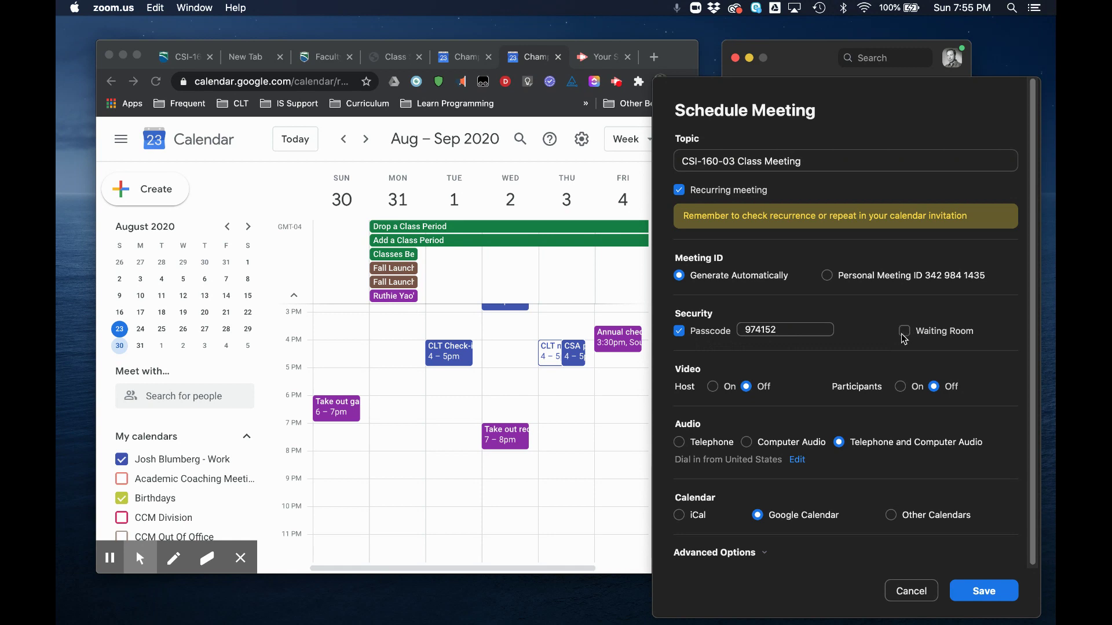
{"action": "left_click", "coordinate": [714, 387]}
{"action": "left_click", "coordinate": [909, 388]}
Step: Enable automatic recording of the meeting in the cloud and save the scheduled meeting
{"action": "left_click", "coordinate": [760, 553]}
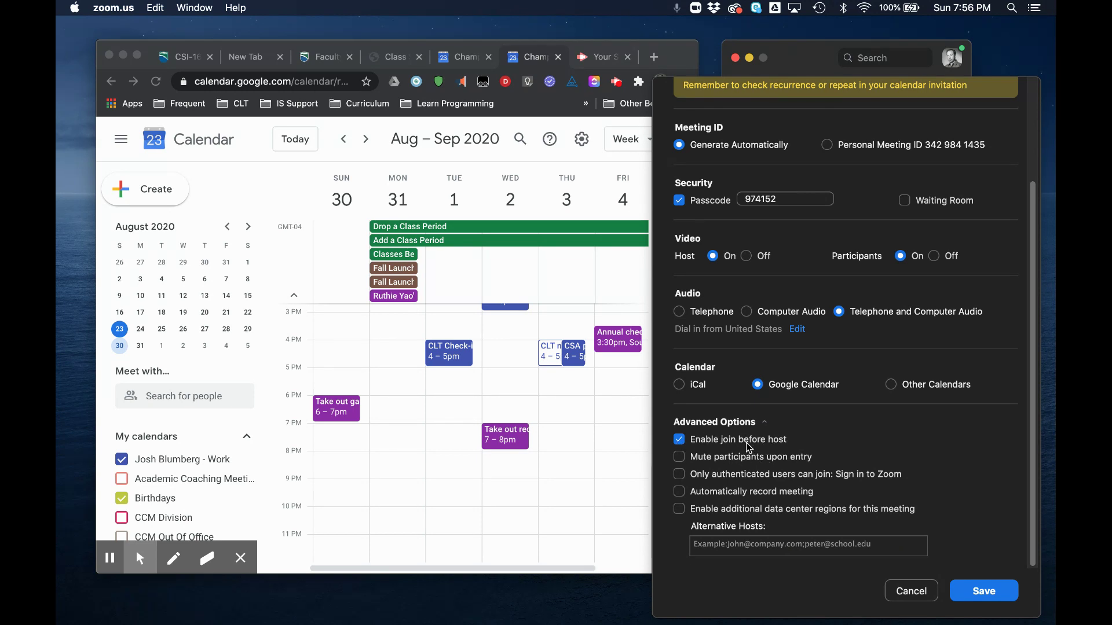
{"action": "left_click", "coordinate": [743, 492]}
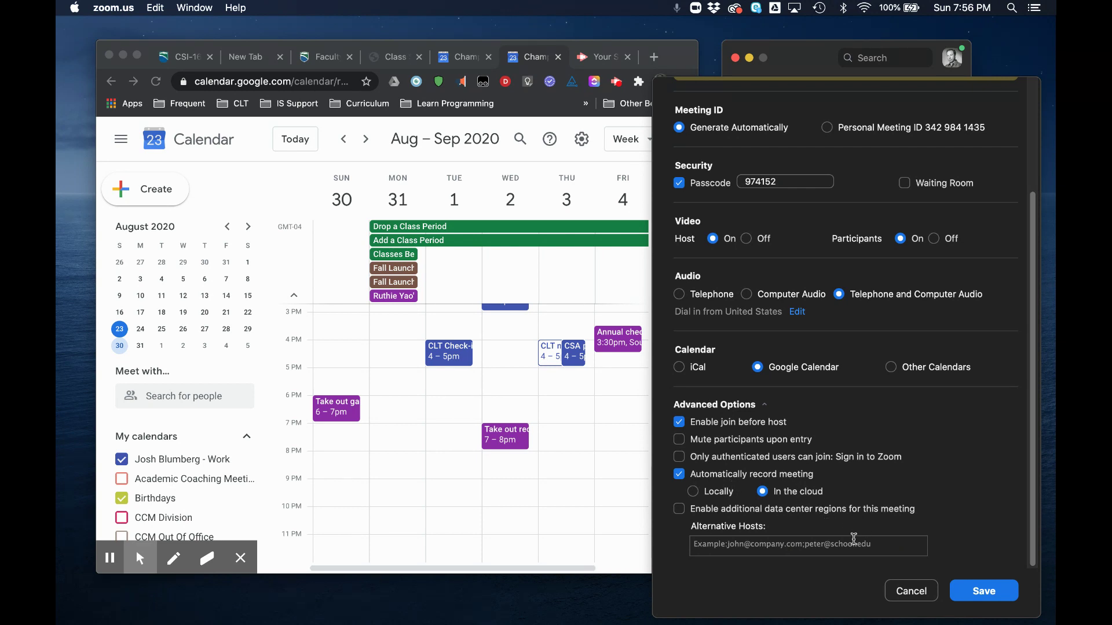
{"action": "left_click", "coordinate": [1007, 602]}
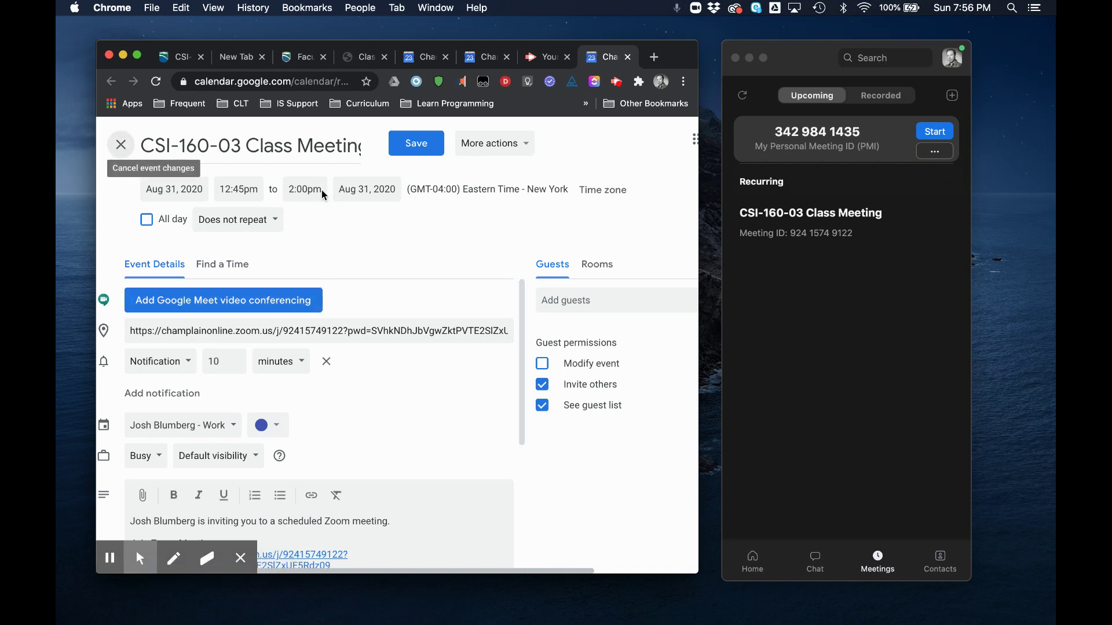
Step: Give the calendar event a custom weekly recurrence on Monday and Thursday, ending on Dec 20, 2020
{"action": "left_click", "coordinate": [259, 225]}
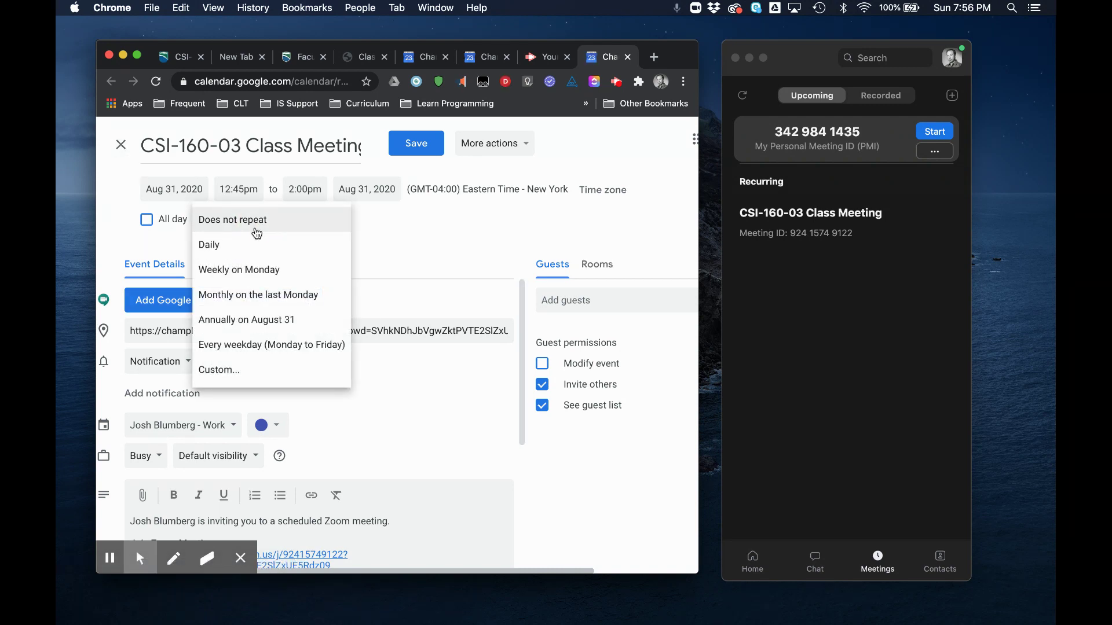
{"action": "left_click", "coordinate": [243, 370]}
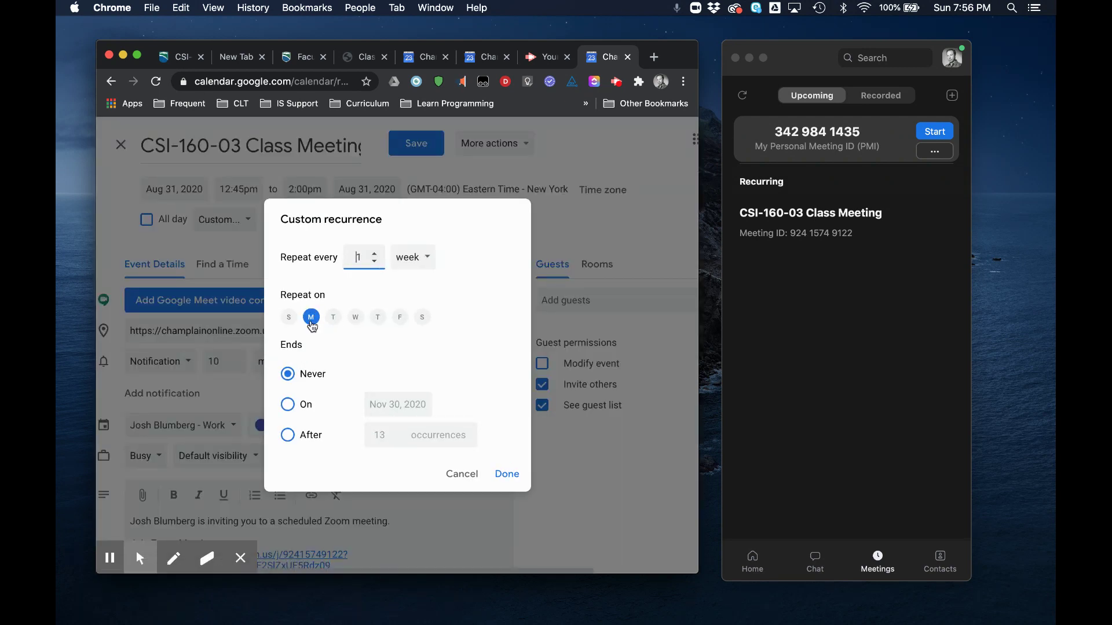
{"action": "left_click", "coordinate": [378, 317]}
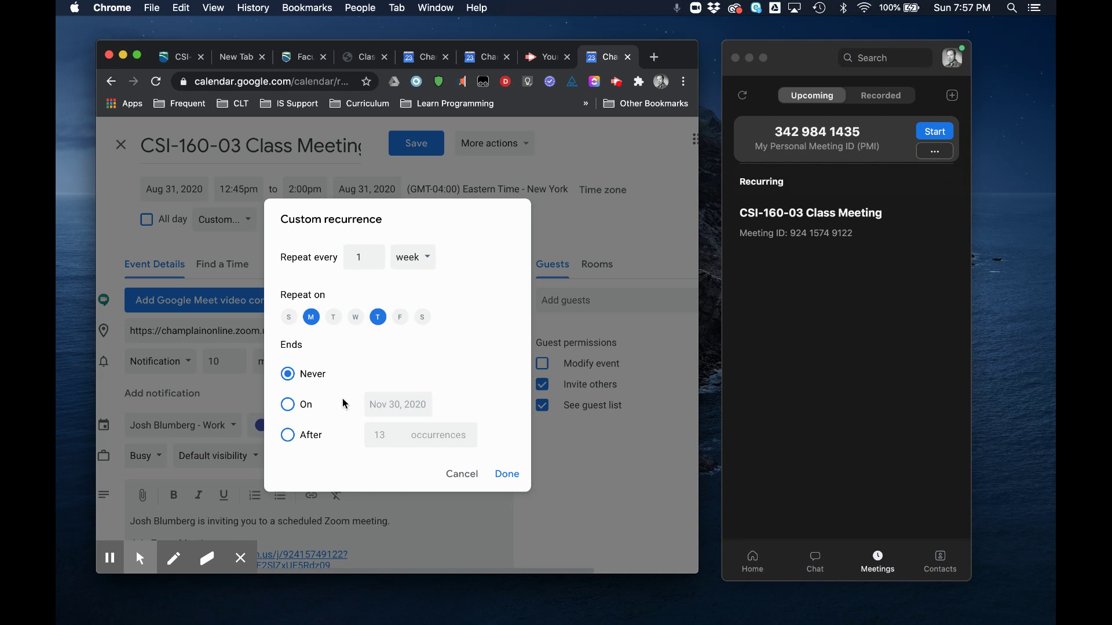
{"action": "left_click", "coordinate": [294, 407]}
{"action": "left_click", "coordinate": [423, 405]}
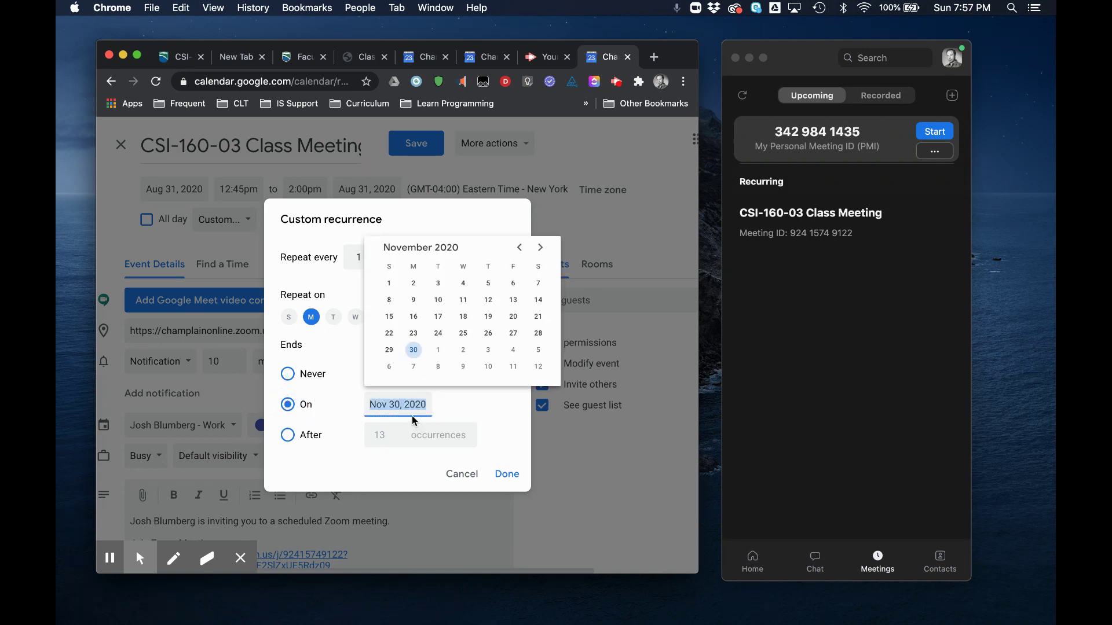
{"action": "left_click", "coordinate": [539, 247]}
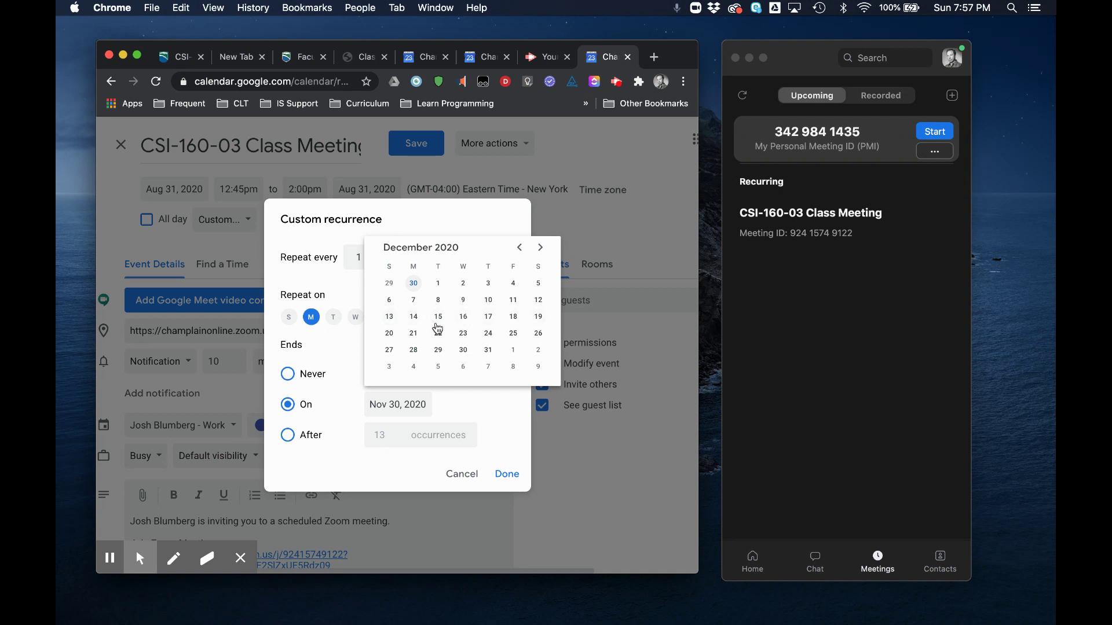
{"action": "left_click", "coordinate": [390, 334]}
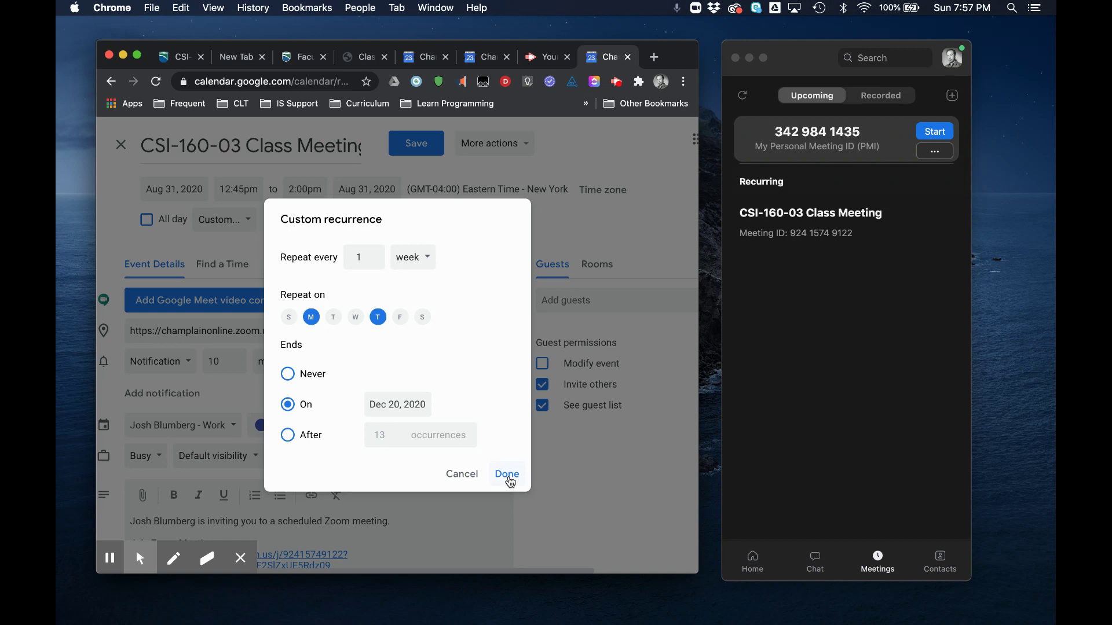
{"action": "left_click", "coordinate": [508, 474]}
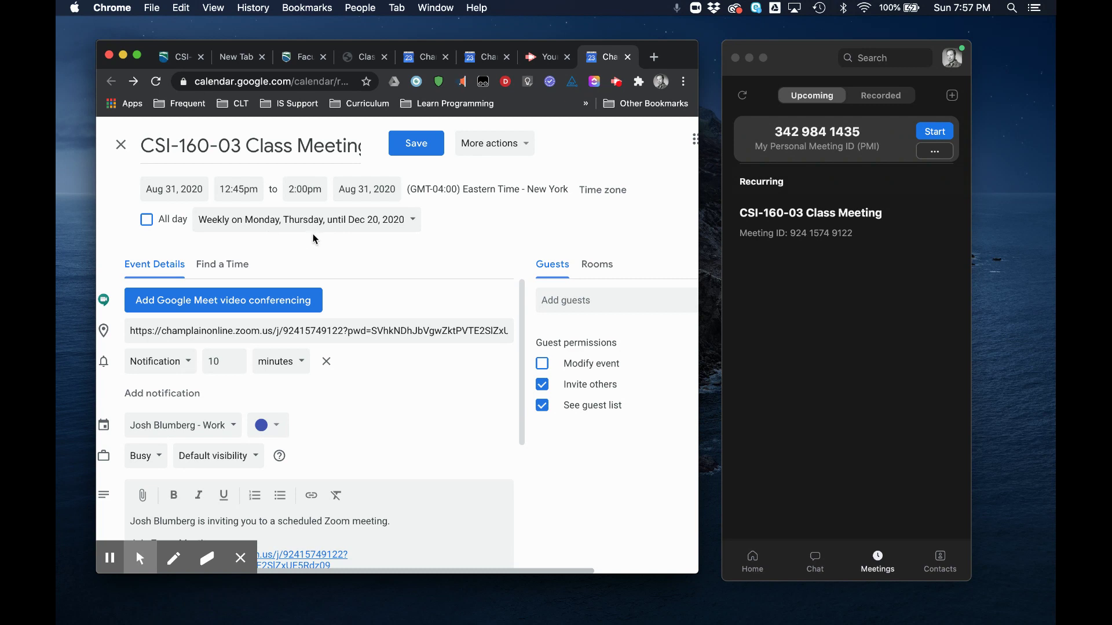
Step: Review the Zoom invitation text in the event description and remove the guests' permission to invite others
{"action": "scroll", "coordinate": [377, 296], "scroll_direction": "down", "scroll_amount": 1}
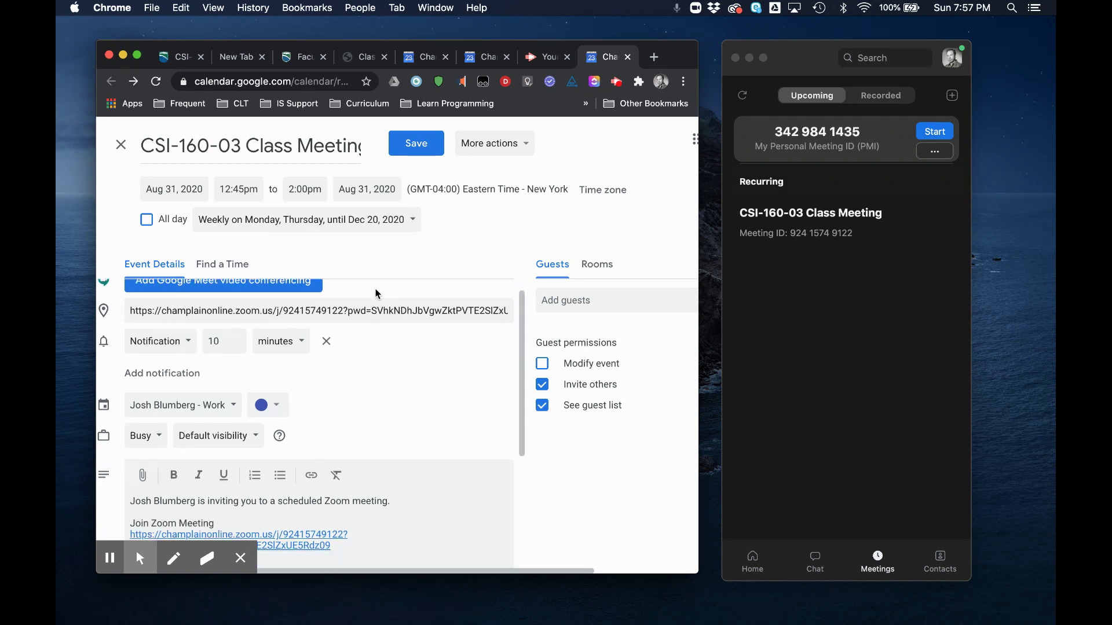
{"action": "scroll", "coordinate": [459, 520], "scroll_direction": "down", "scroll_amount": 5}
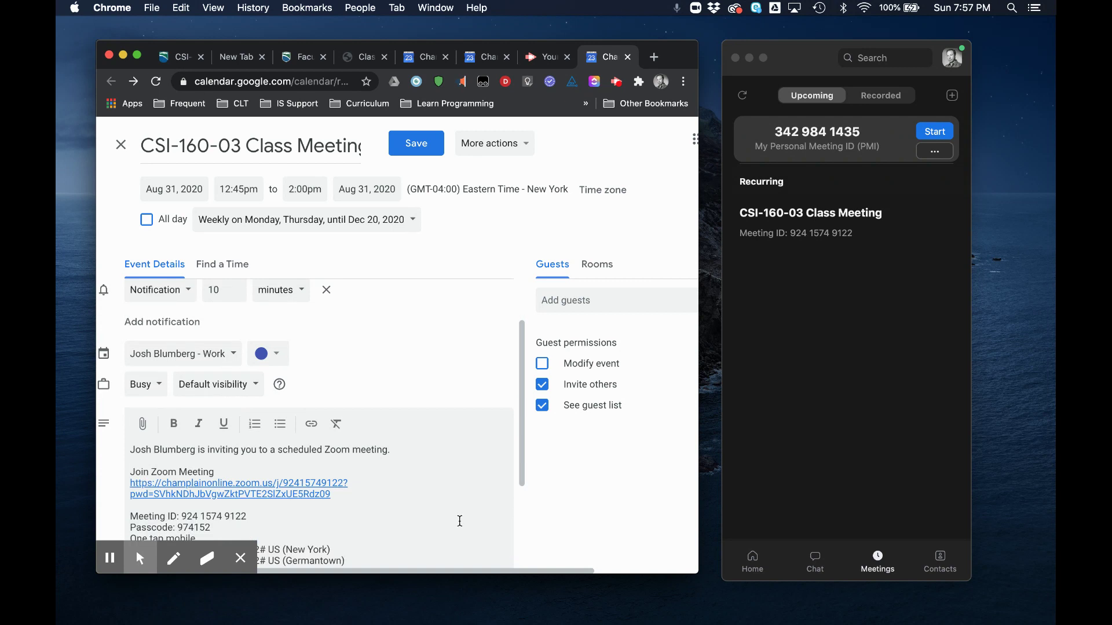
{"action": "scroll", "coordinate": [426, 481], "scroll_direction": "down", "scroll_amount": 1}
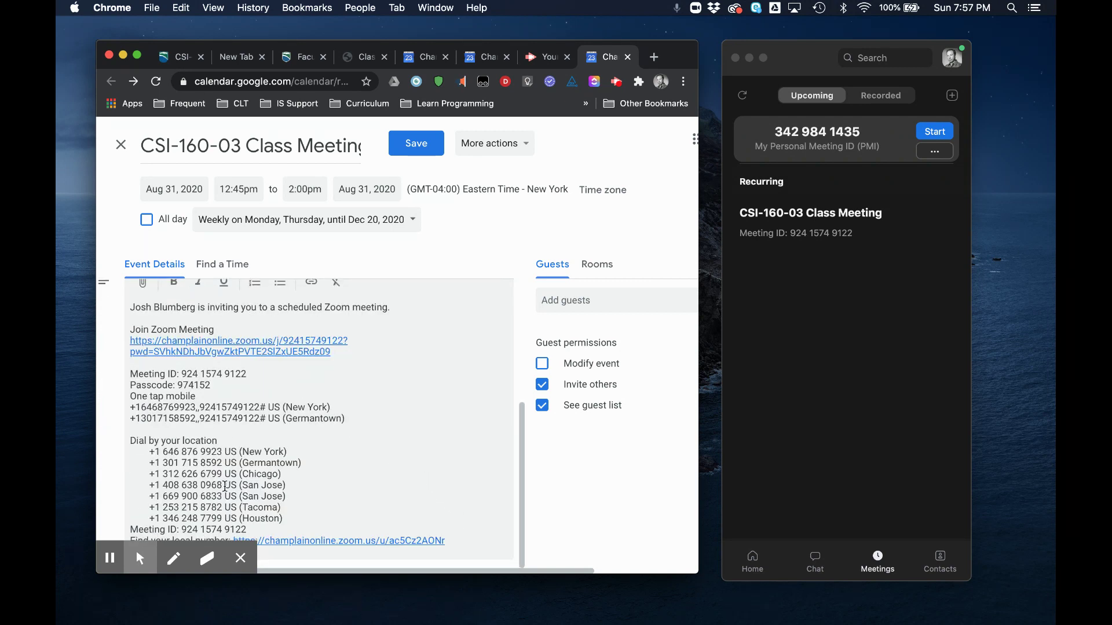
{"action": "scroll", "coordinate": [363, 479], "scroll_direction": "up", "scroll_amount": 10}
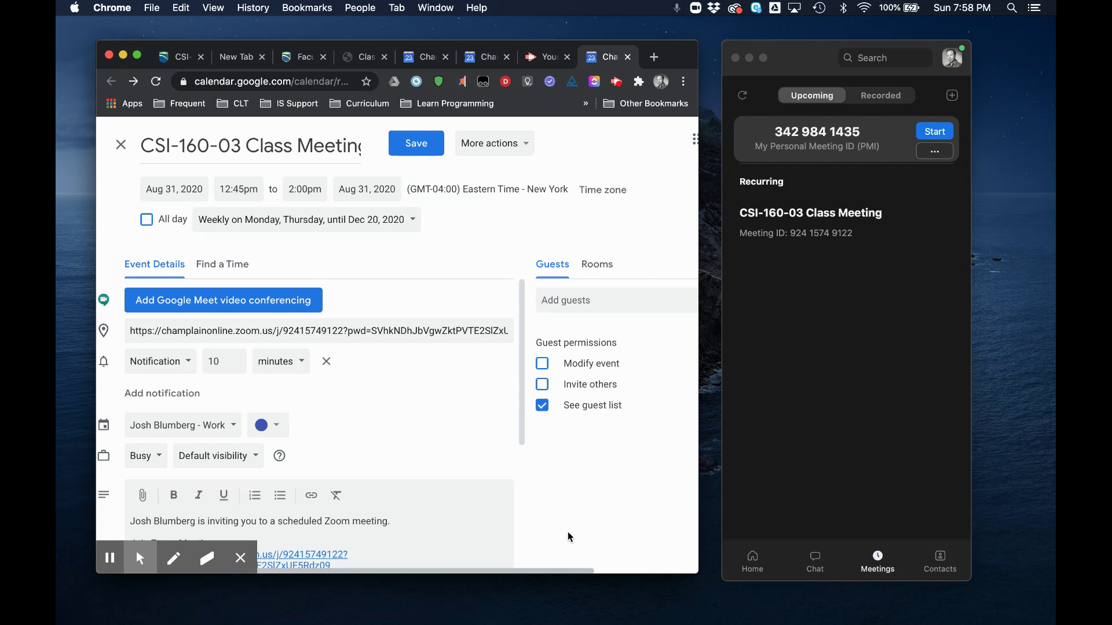
Step: Look up a colleague by first name, add them as an event guest, and remove that guest again
{"action": "left_click_drag", "start_coordinate": [560, 568], "coordinate": [675, 564]}
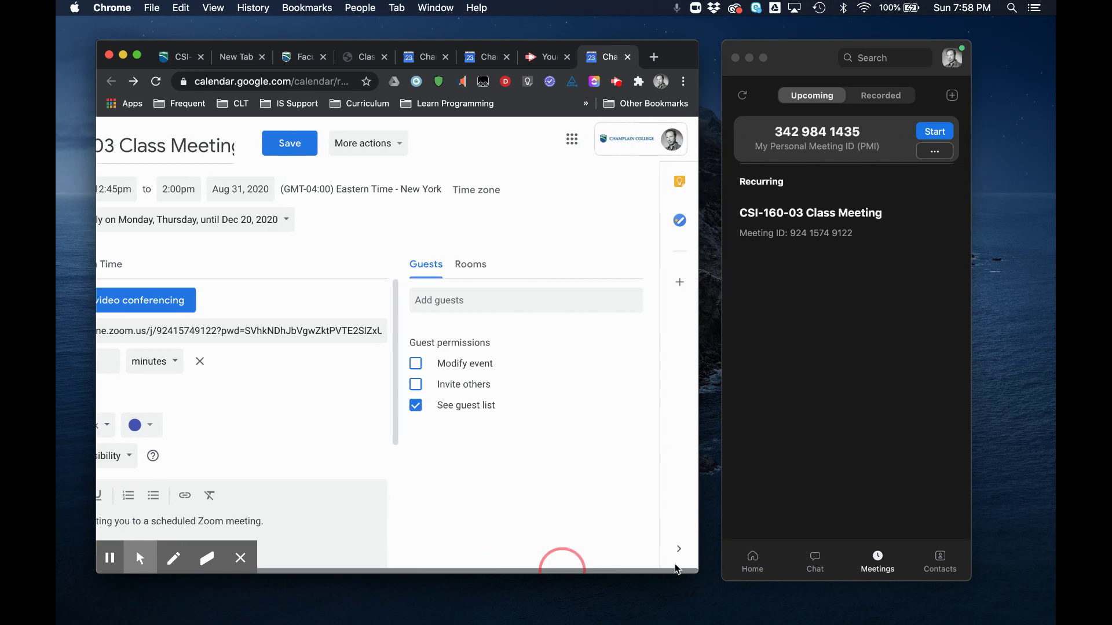
{"action": "left_click", "coordinate": [504, 299]}
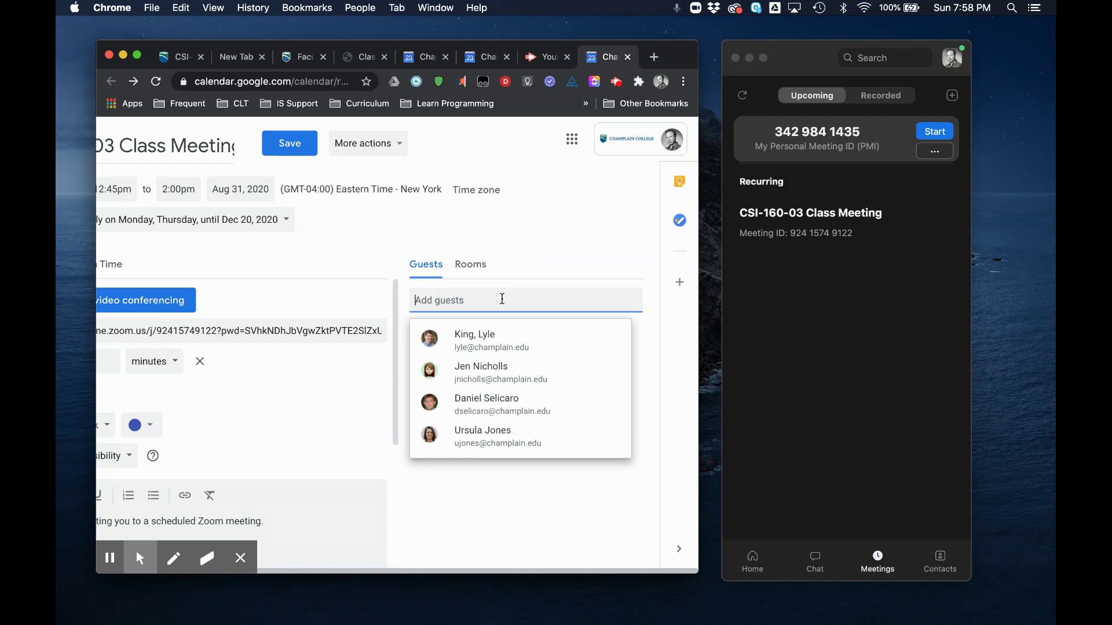
{"action": "type", "text": "caro"}
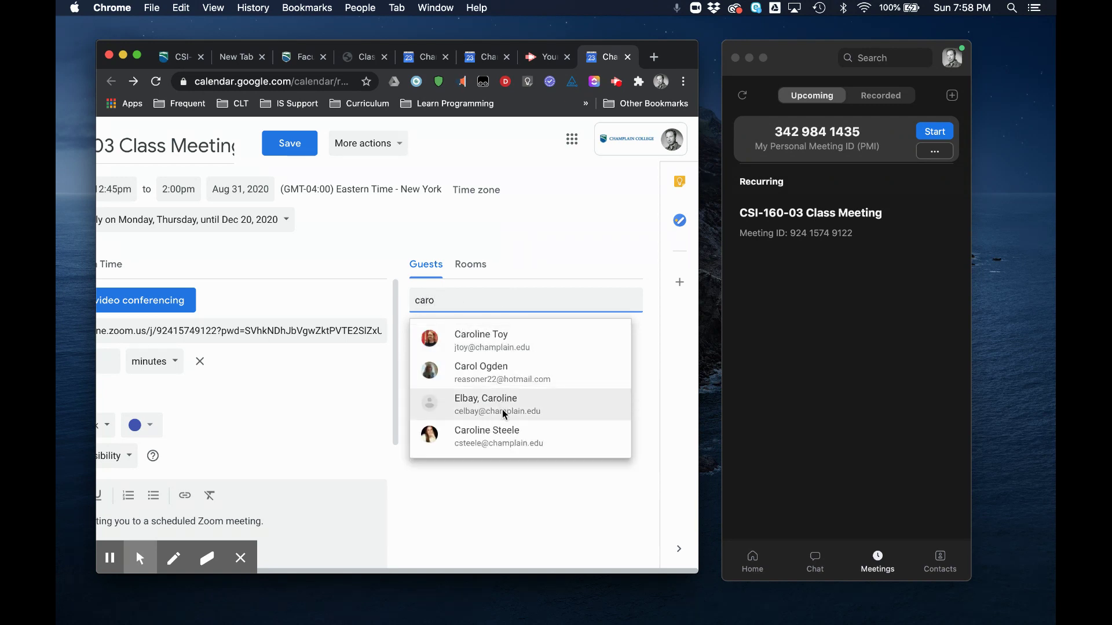
{"action": "left_click", "coordinate": [504, 342]}
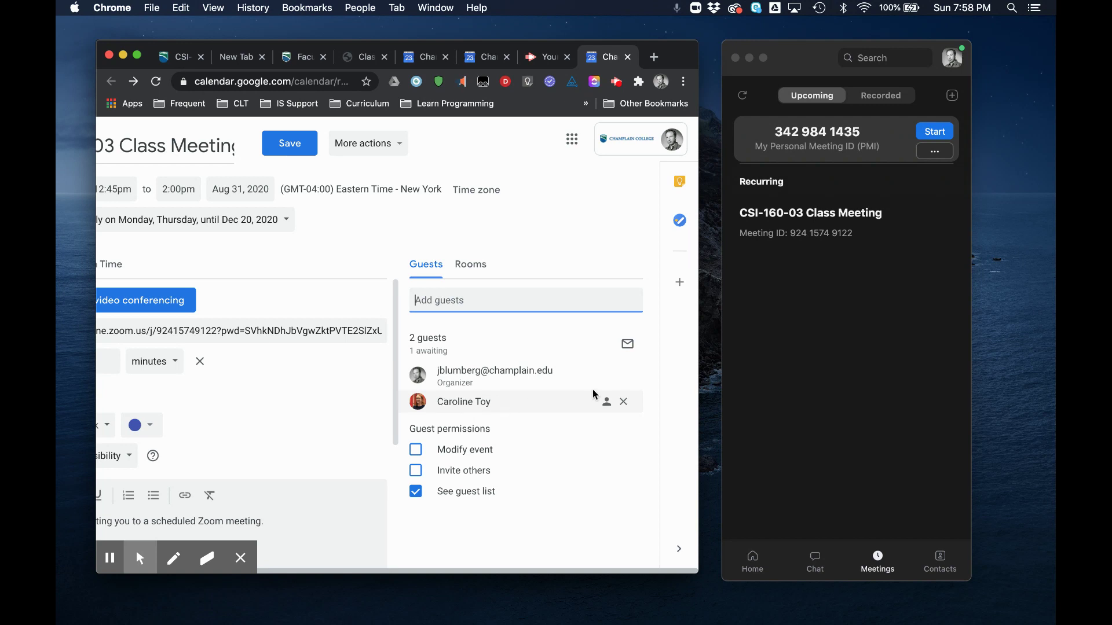
{"action": "left_click", "coordinate": [623, 402]}
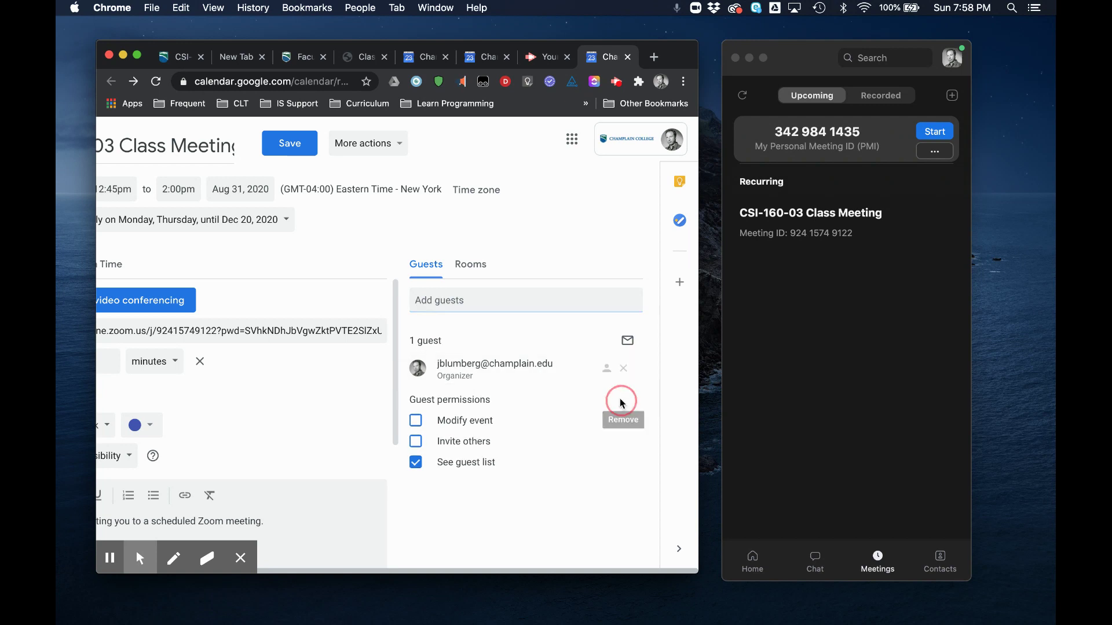
Step: Search for a guest by surname and clear the search text without adding anyone
{"action": "left_click", "coordinate": [503, 292]}
{"action": "type", "text": "toy"}
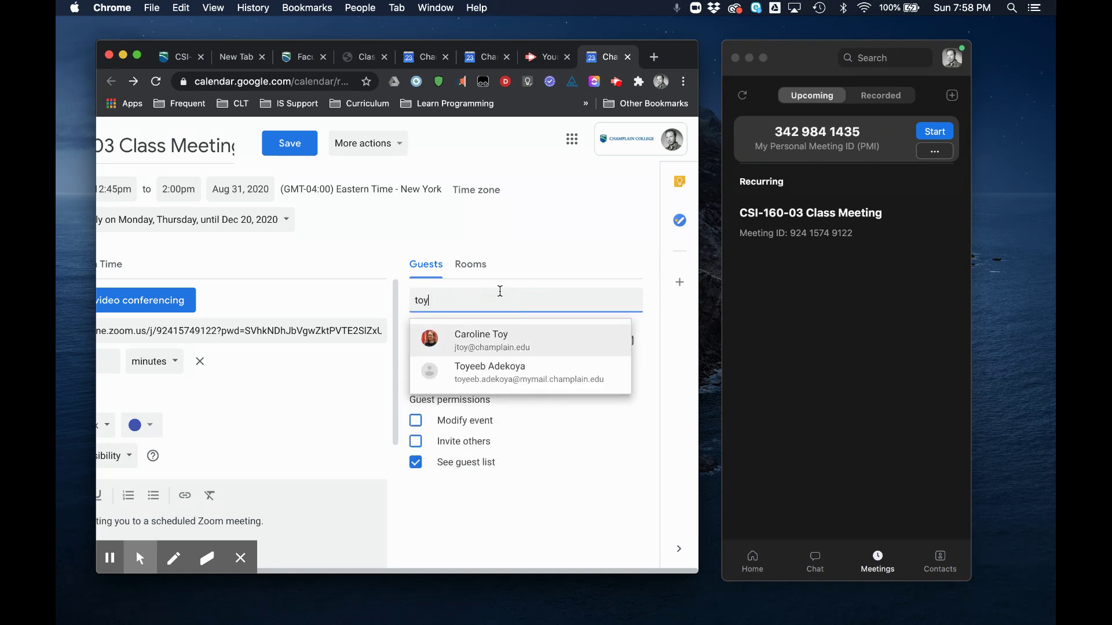
{"action": "left_click", "coordinate": [429, 299]}
{"action": "left_click_drag", "start_coordinate": [429, 299], "coordinate": [412, 300]}
{"action": "key", "text": "BackSpace"}
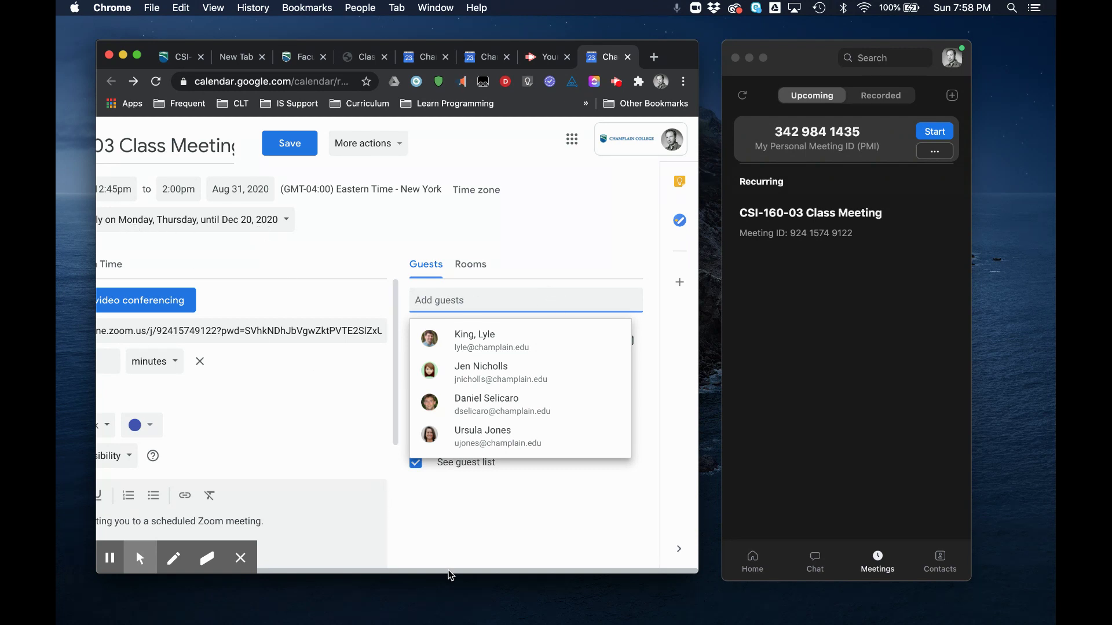
Step: Save the recurring class event and advance the calendar to the week of September 6, 2020
{"action": "left_click_drag", "start_coordinate": [450, 575], "coordinate": [329, 570]}
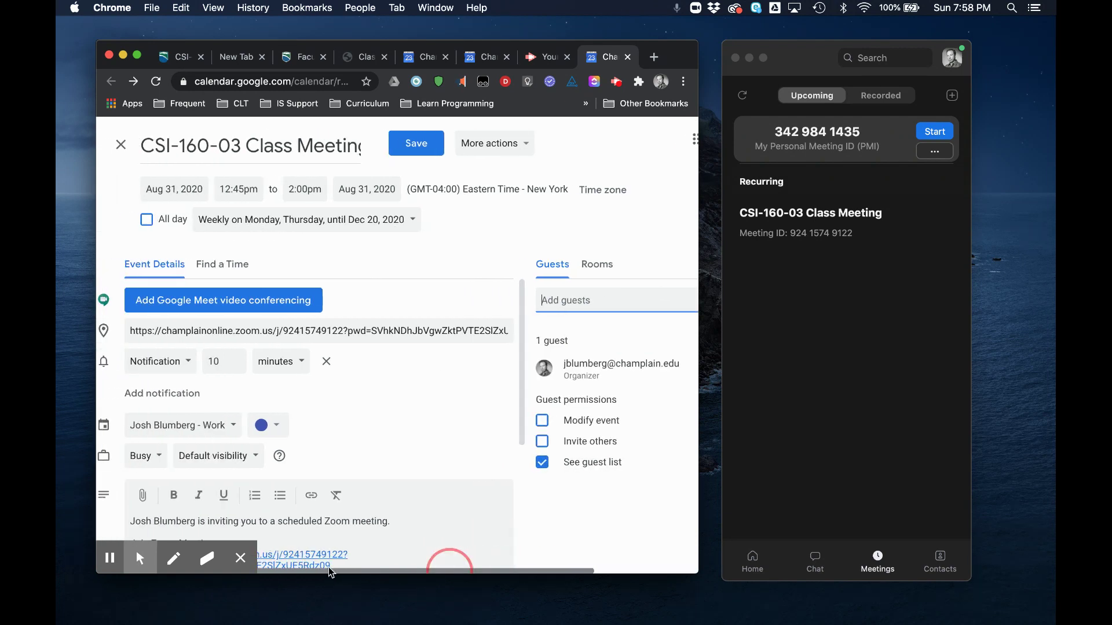
{"action": "left_click", "coordinate": [614, 324]}
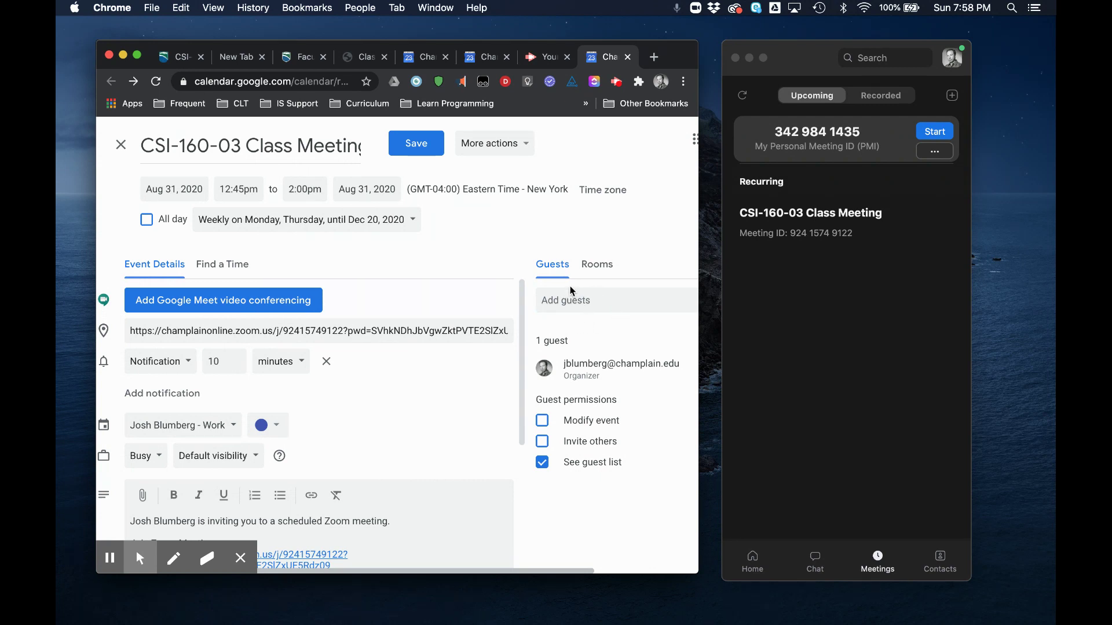
{"action": "left_click", "coordinate": [429, 153]}
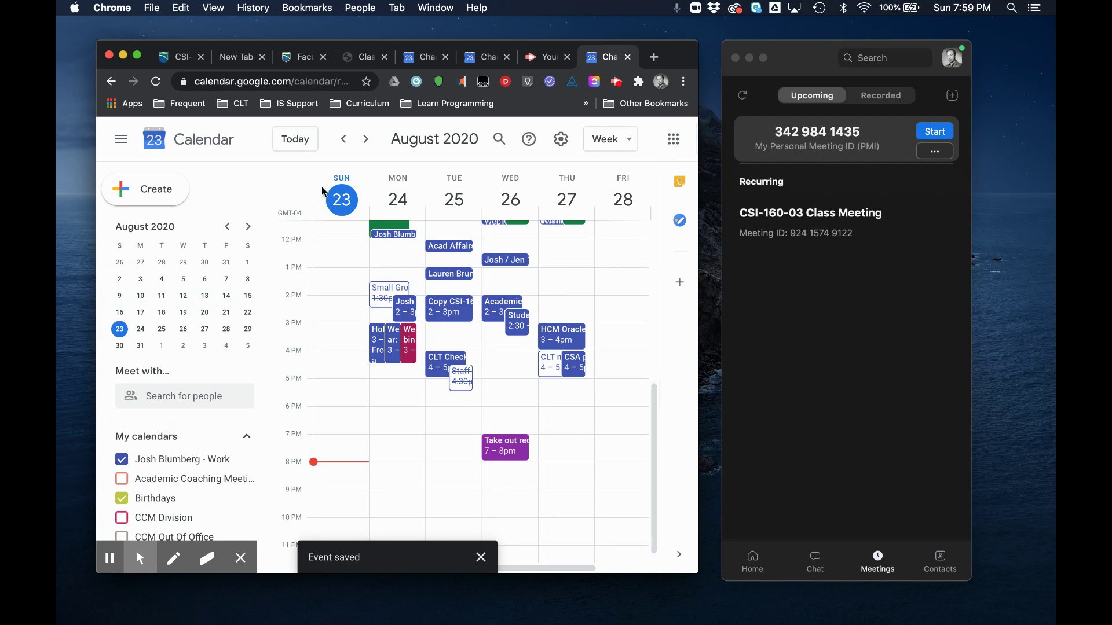
{"action": "left_click", "coordinate": [364, 139]}
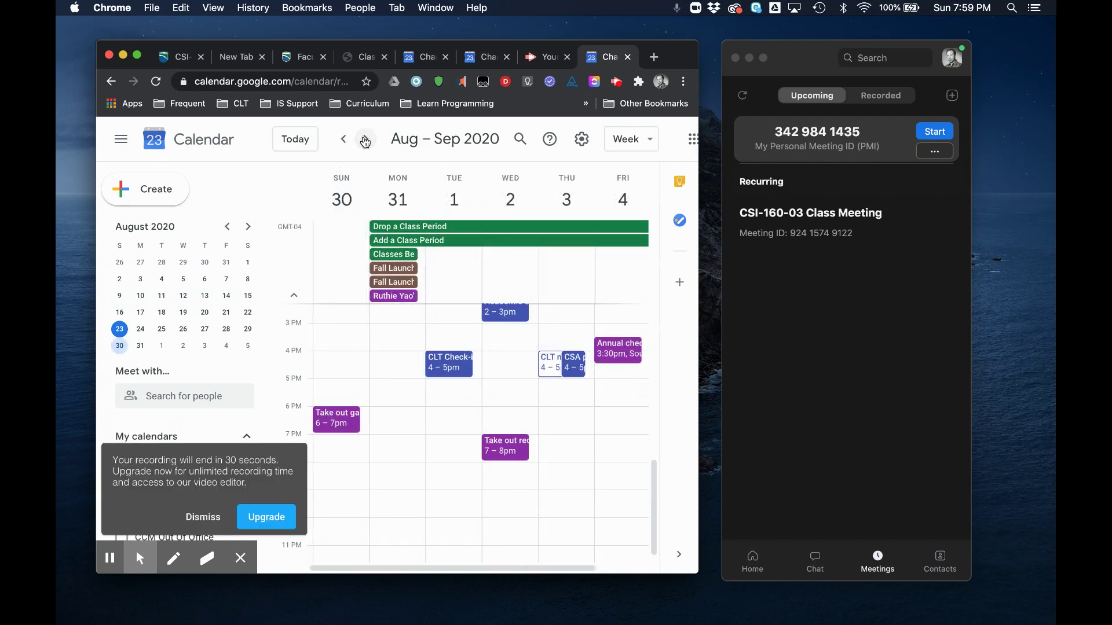
{"action": "left_click", "coordinate": [364, 139]}
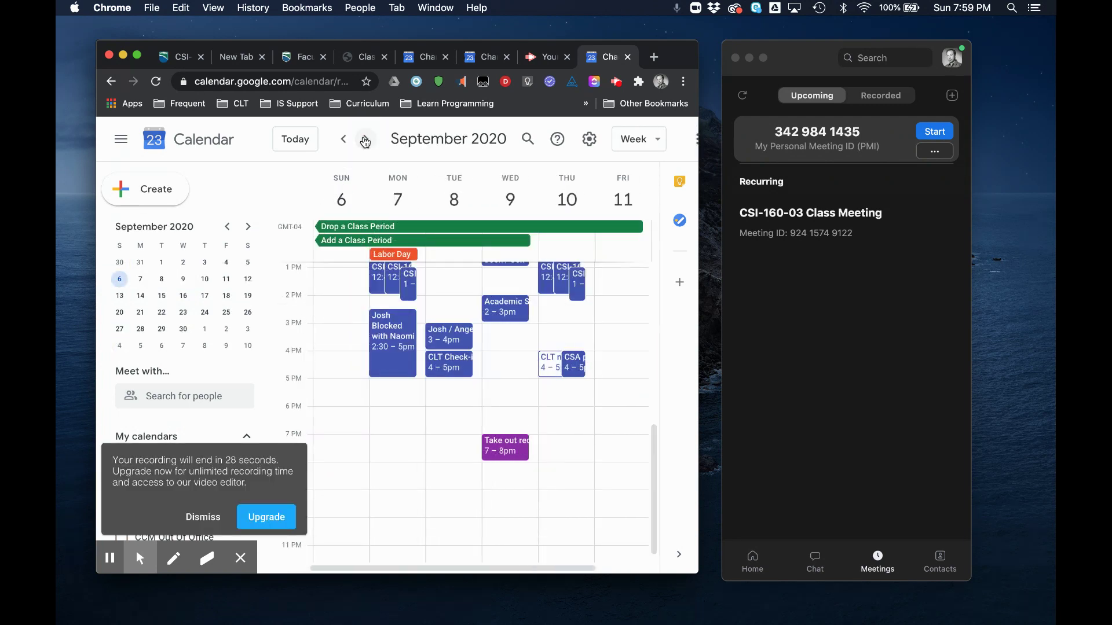
Step: Advance the calendar to the week of October 4, 2020 and check the details of Monday's 1 PM class event
{"action": "left_click", "coordinate": [365, 140]}
{"action": "left_click", "coordinate": [364, 139]}
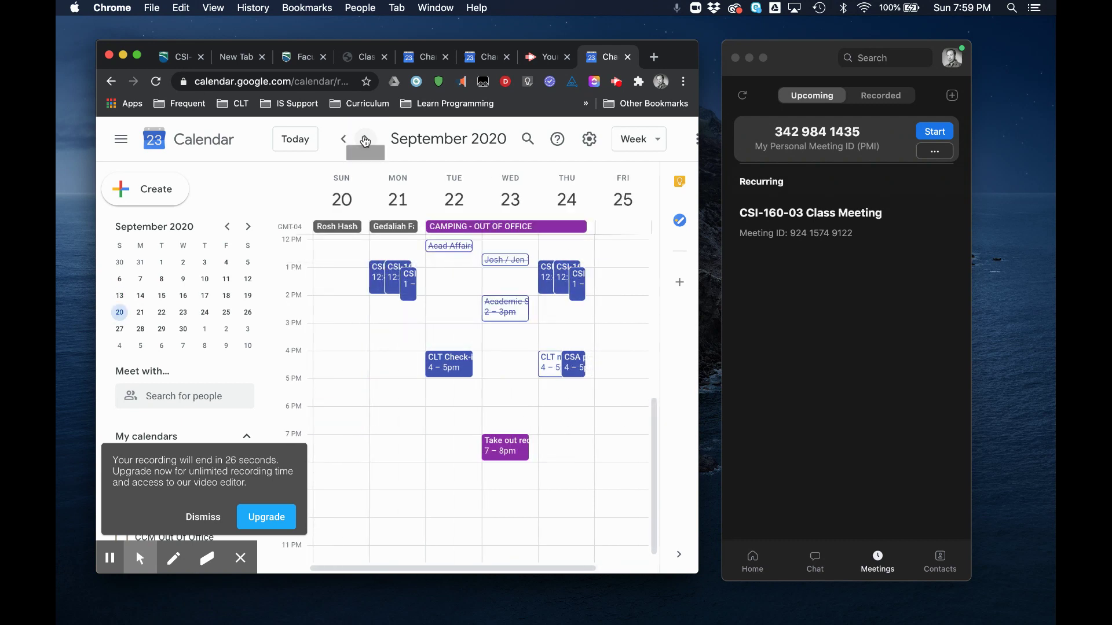
{"action": "left_click", "coordinate": [365, 140]}
{"action": "left_click", "coordinate": [364, 140]}
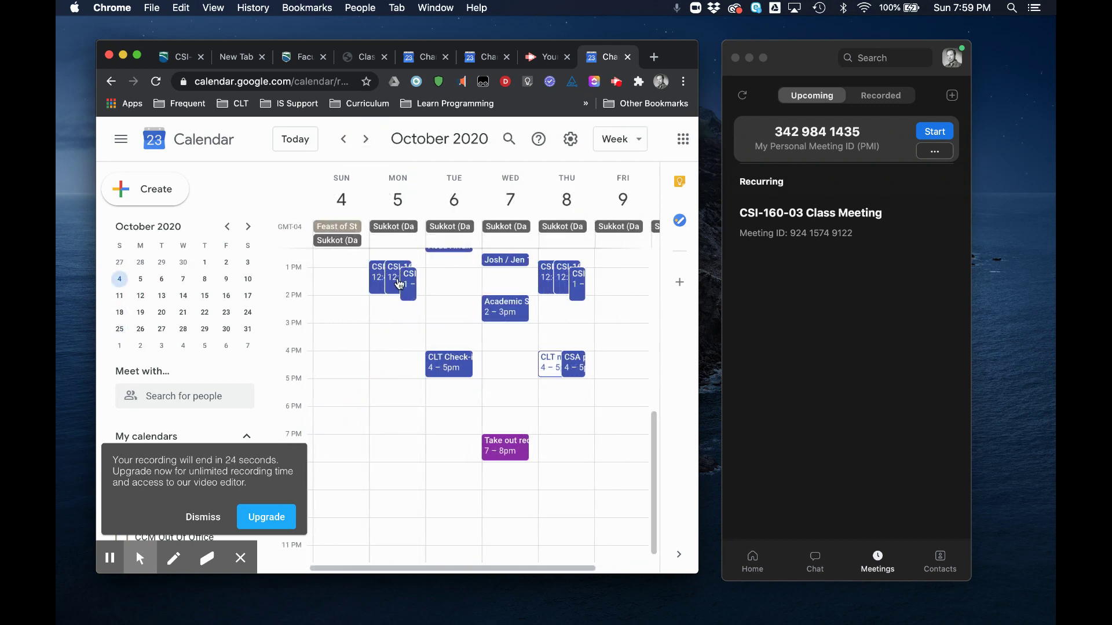
{"action": "left_click", "coordinate": [407, 283]}
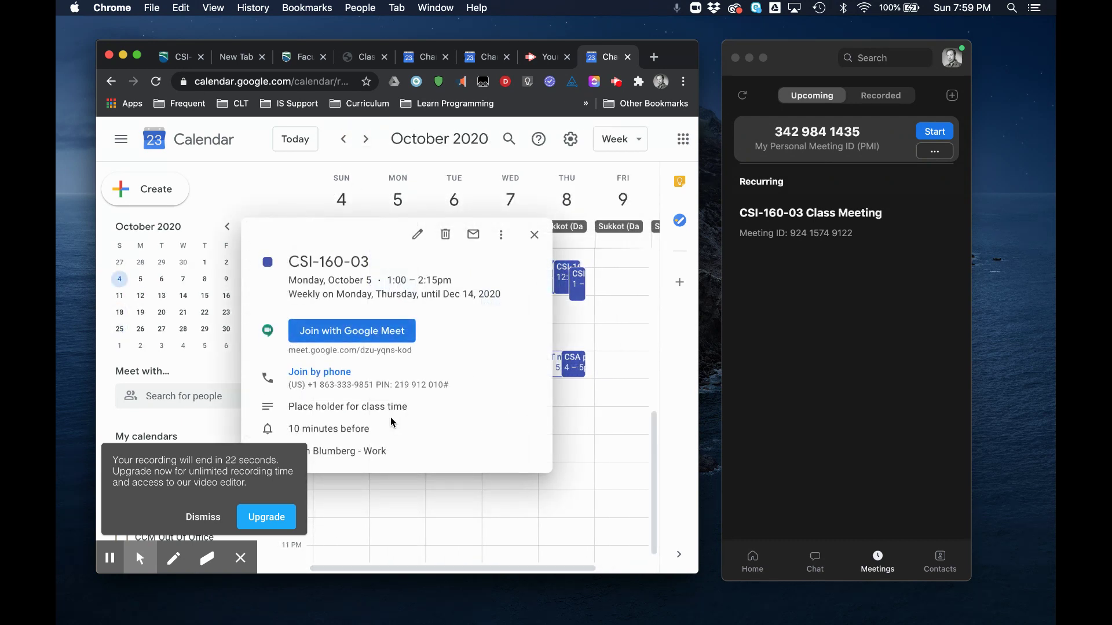
{"action": "left_click", "coordinate": [534, 234]}
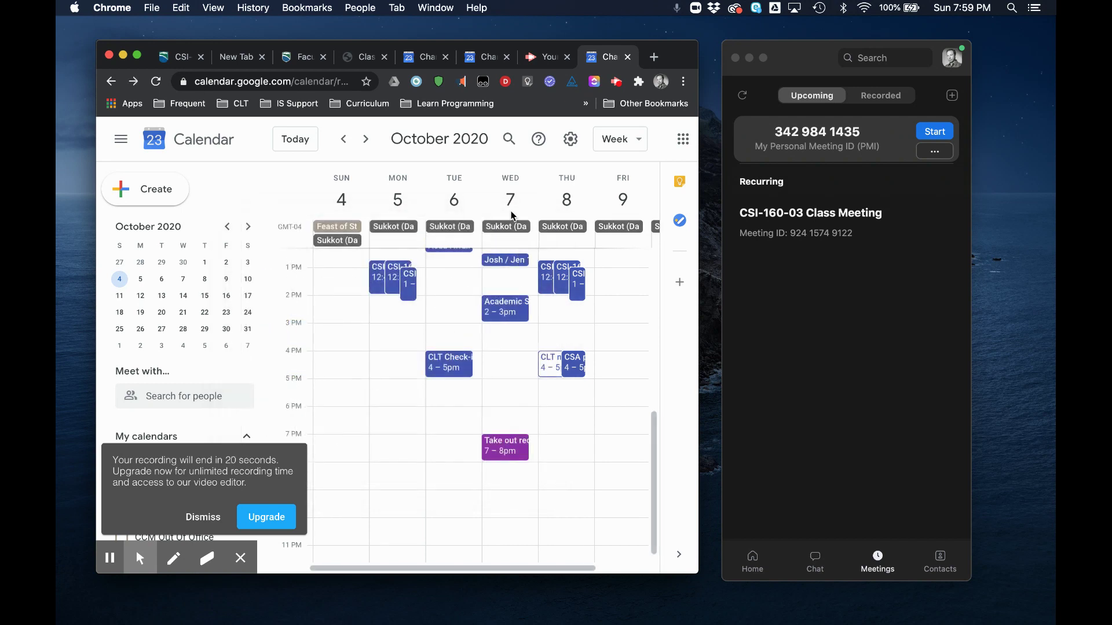
{"action": "left_click", "coordinate": [805, 297]}
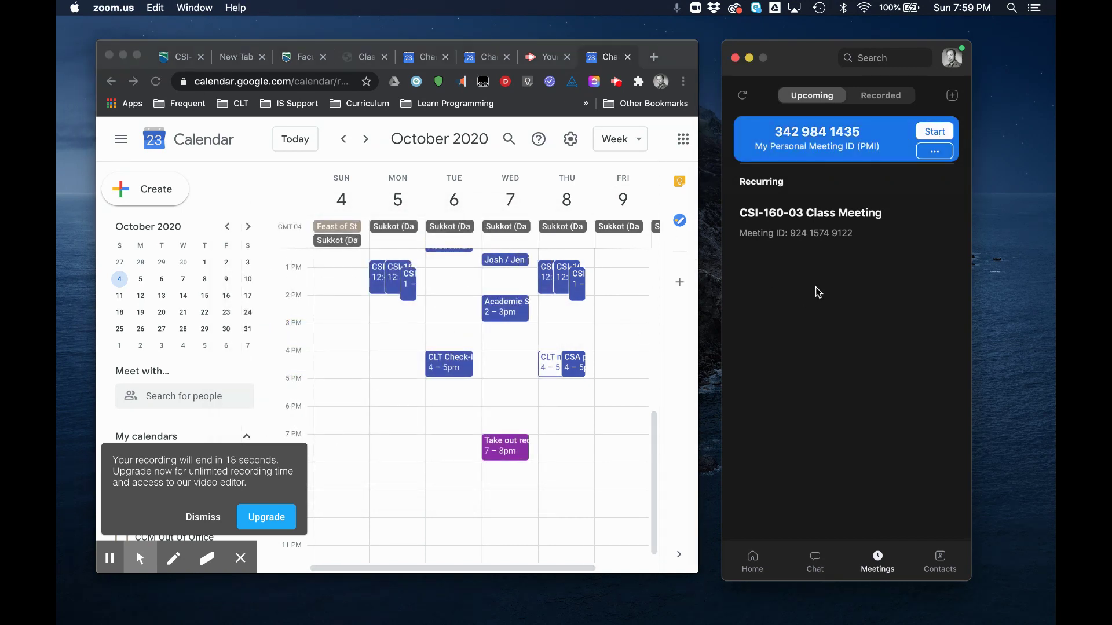
{"action": "left_click", "coordinate": [617, 84]}
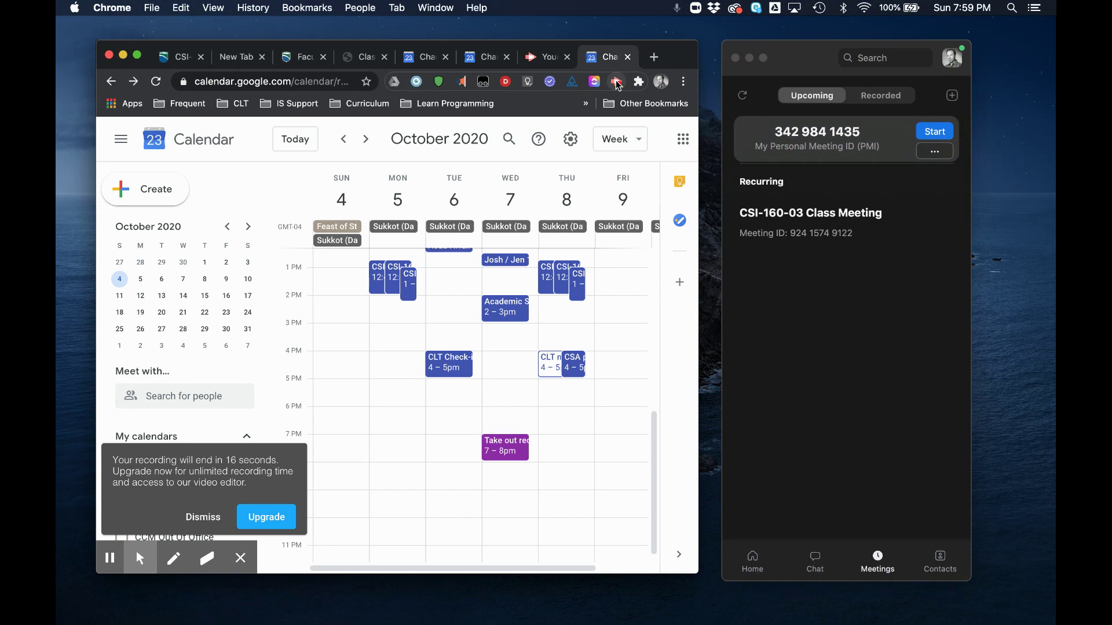